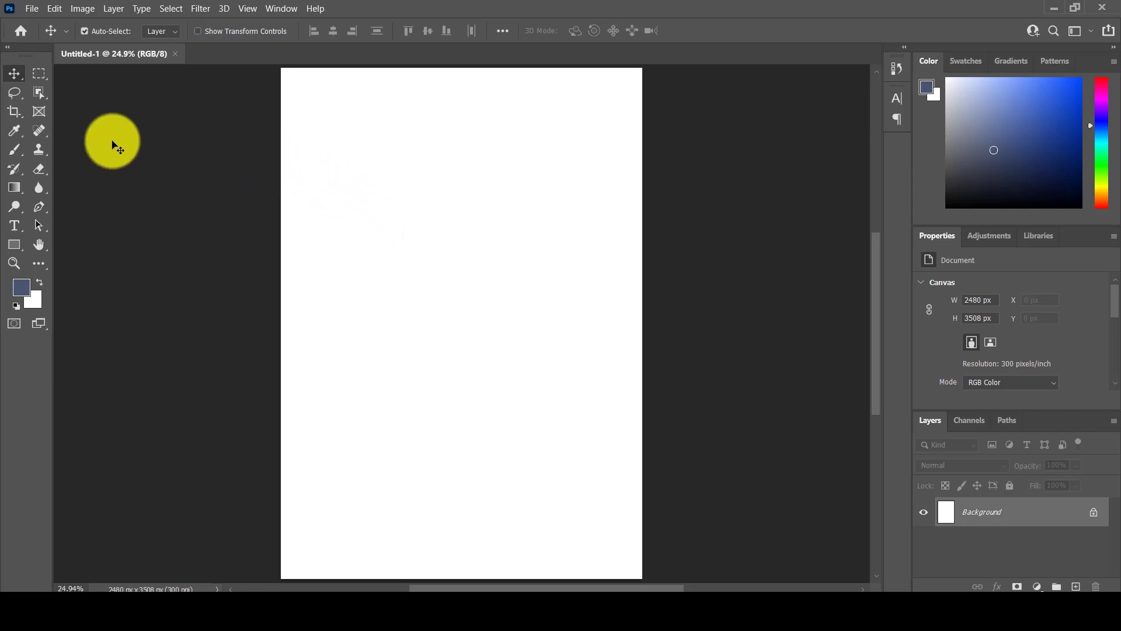
- Draw a rectangular image frame about 1078 by 1225 px in the upper-left part of the page with the Frame tool
left_click(40, 116)
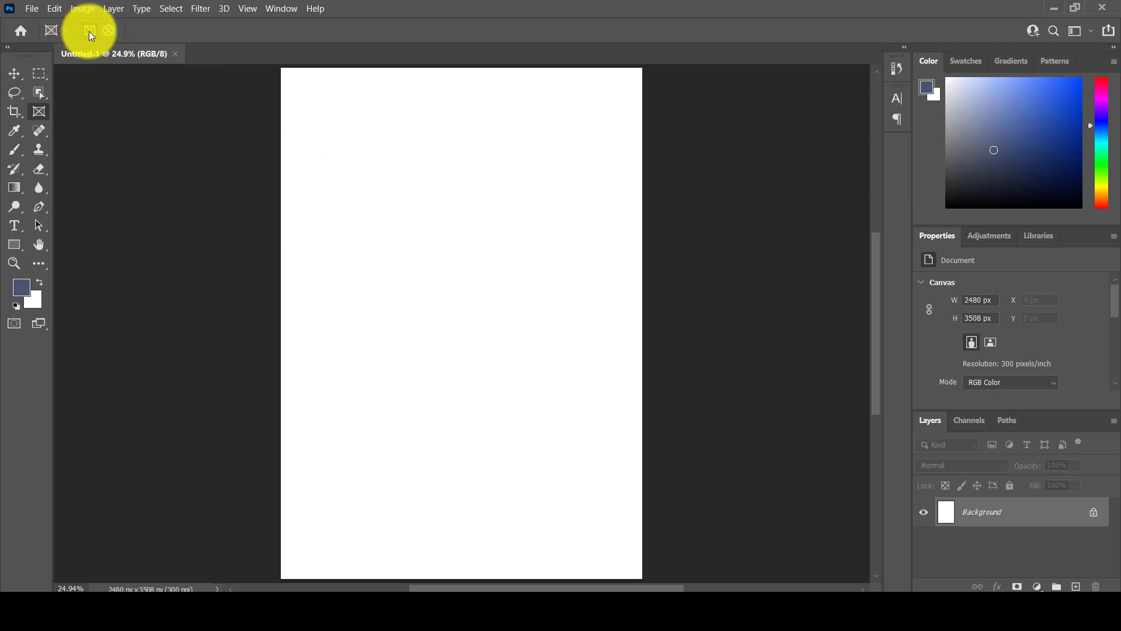
left_click_drag(311, 145, 468, 324)
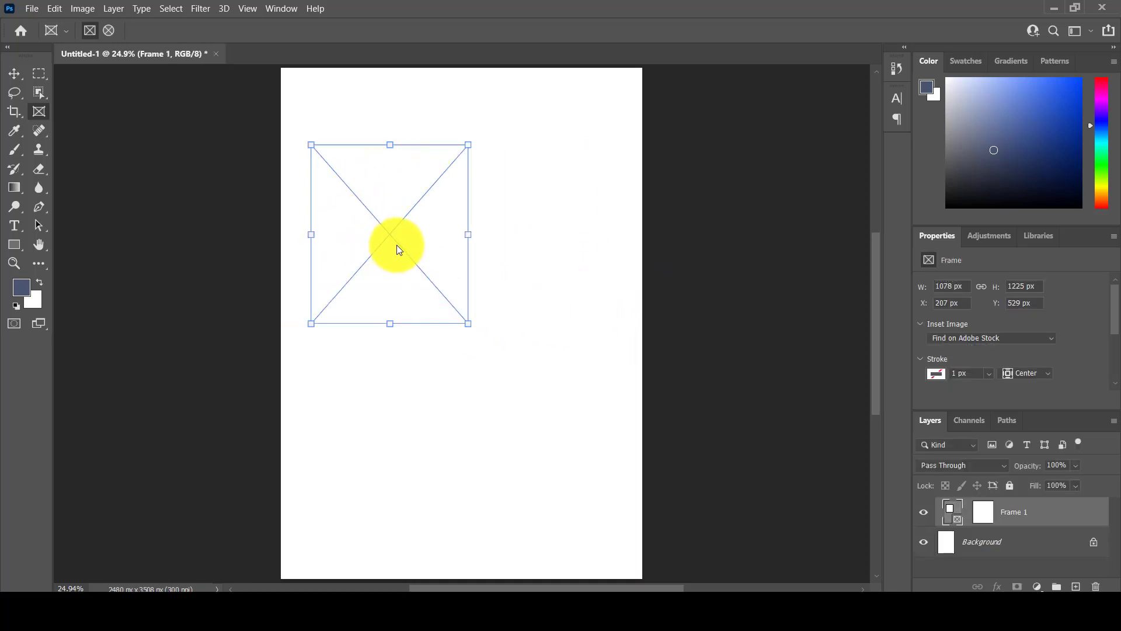
- Add a horizontal paragraph text box about 954 by 1225 px beside the rectangular frame and fill it with repeated Lorem ipsum text
left_click(15, 225)
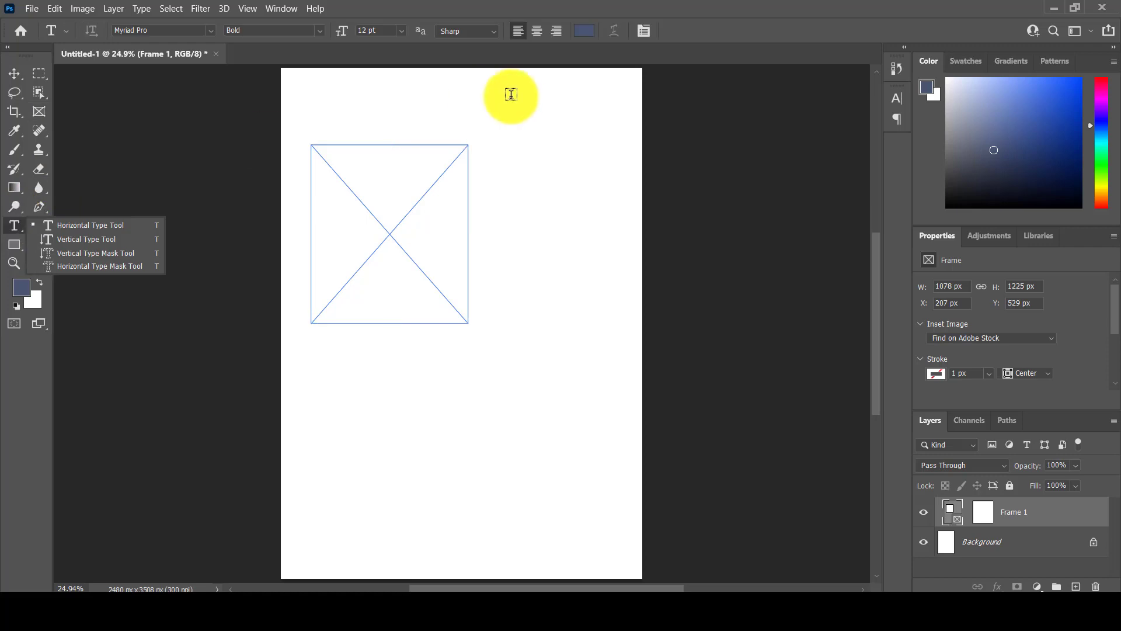
left_click(119, 228)
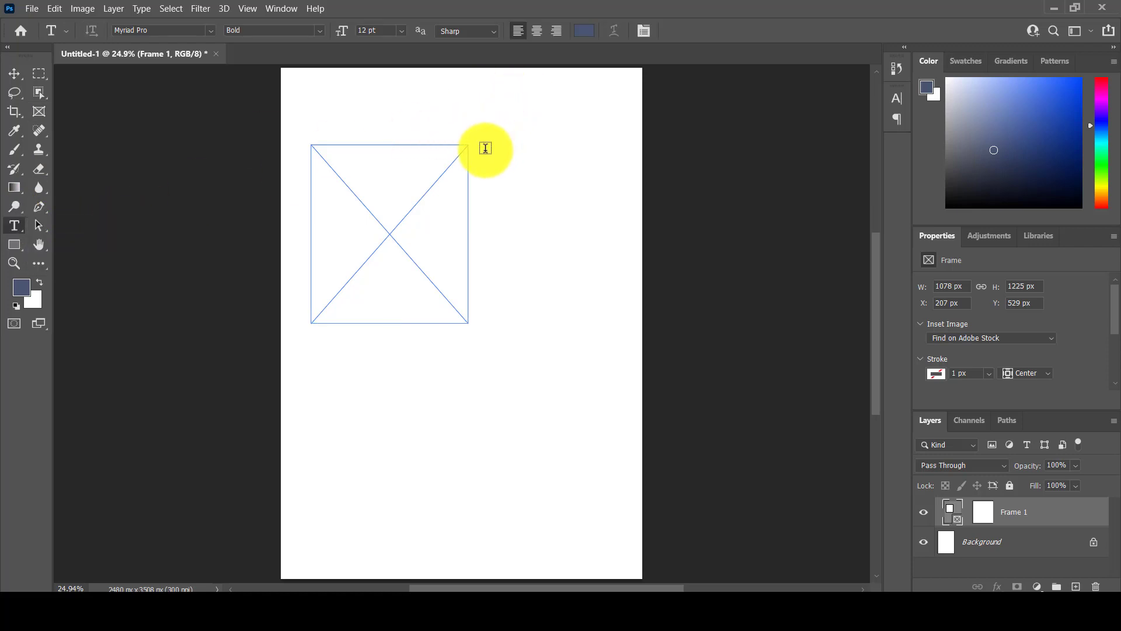
left_click_drag(485, 148, 624, 321)
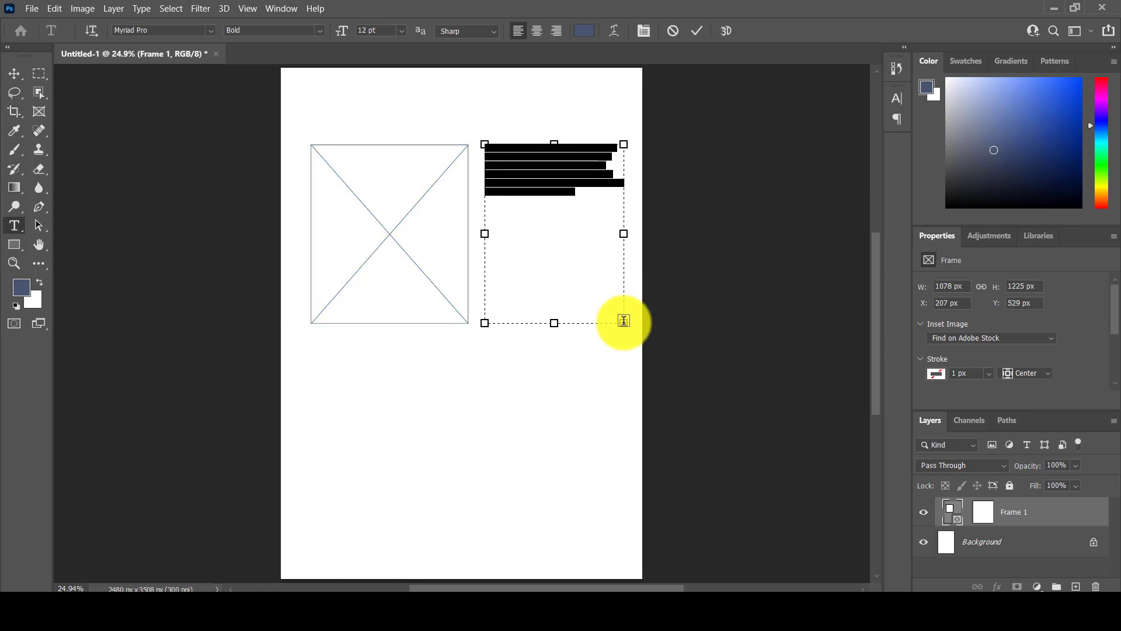
left_click(598, 188)
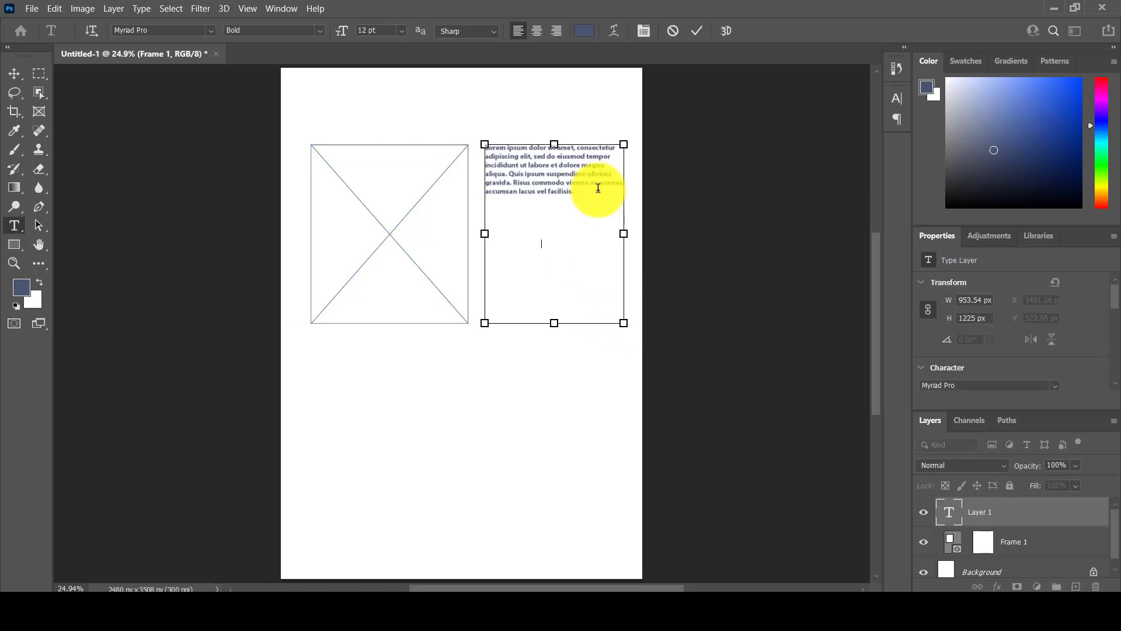
type("Lorem ipsum dolor sit amet, consectetur adipiscing elit, sed do eiusmod tempor incididunt ut labore et dolore magna aliqua. Quis ipsum suspendisse ultrices gravida. Risus commodo viverra maecenas accumsan lacus vel facilisis. Lorem ipsum dolor sit amet, consectetur adipiscing elit, sed do eiusmod tempor incididunt ut labore et dolore magna aliqua. Quis ipsum suspendisse ultrices gravida. Risus commodo viverra maecenas accumsan lacus vel facilisis.")
- Set the colour of all text in the Lorem ipsum box to black and commit the text
key("ctrl+a")
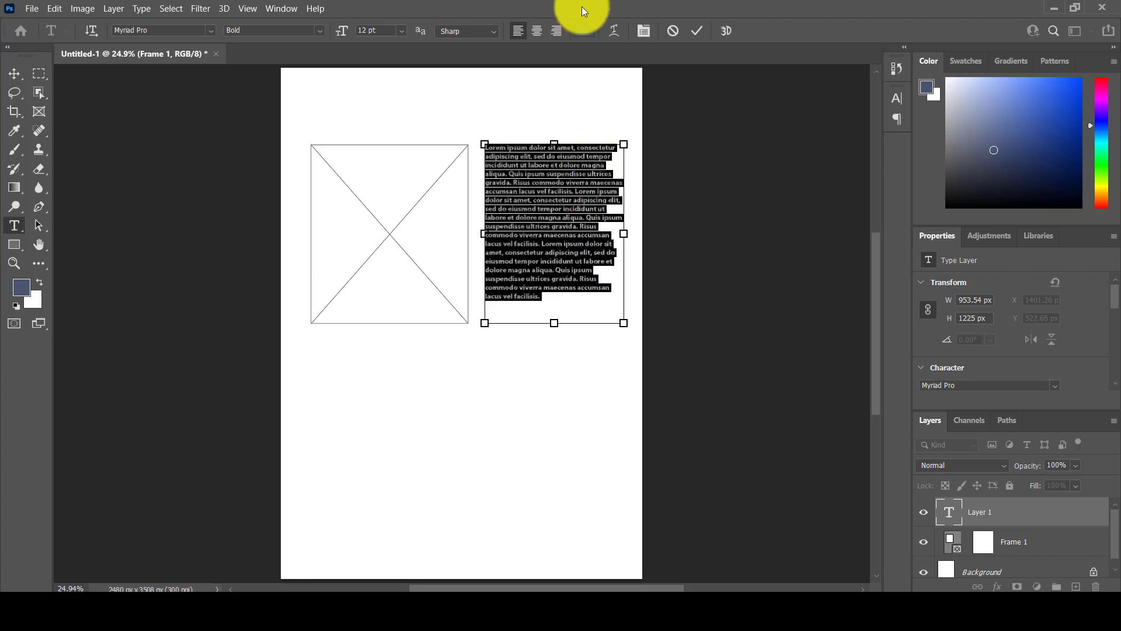
left_click(583, 33)
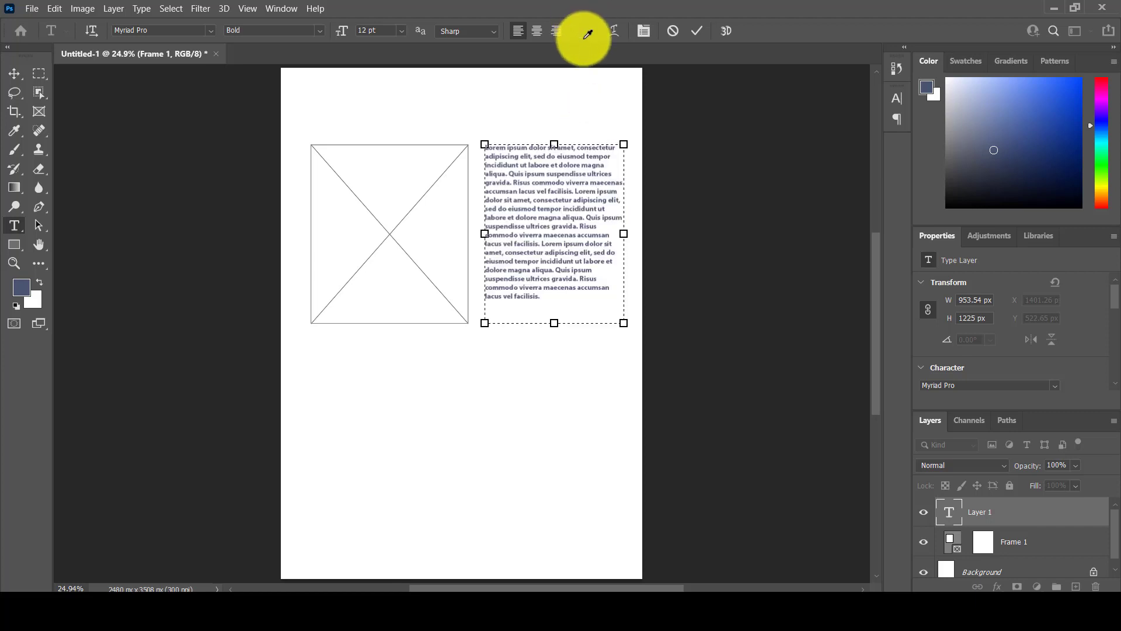
left_click(381, 306)
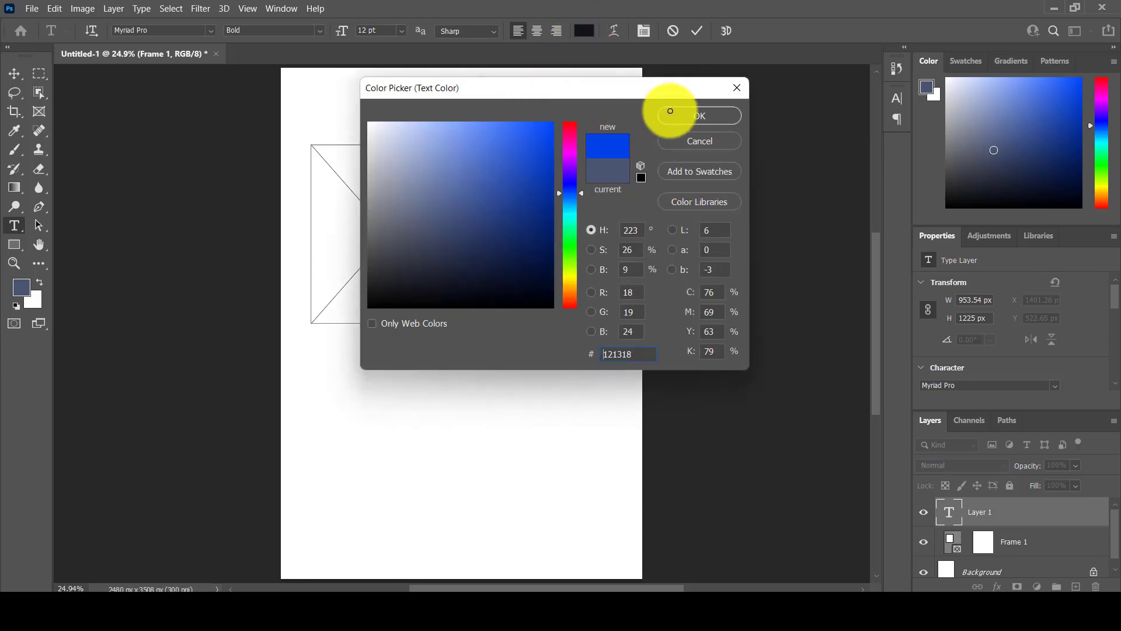
left_click(688, 114)
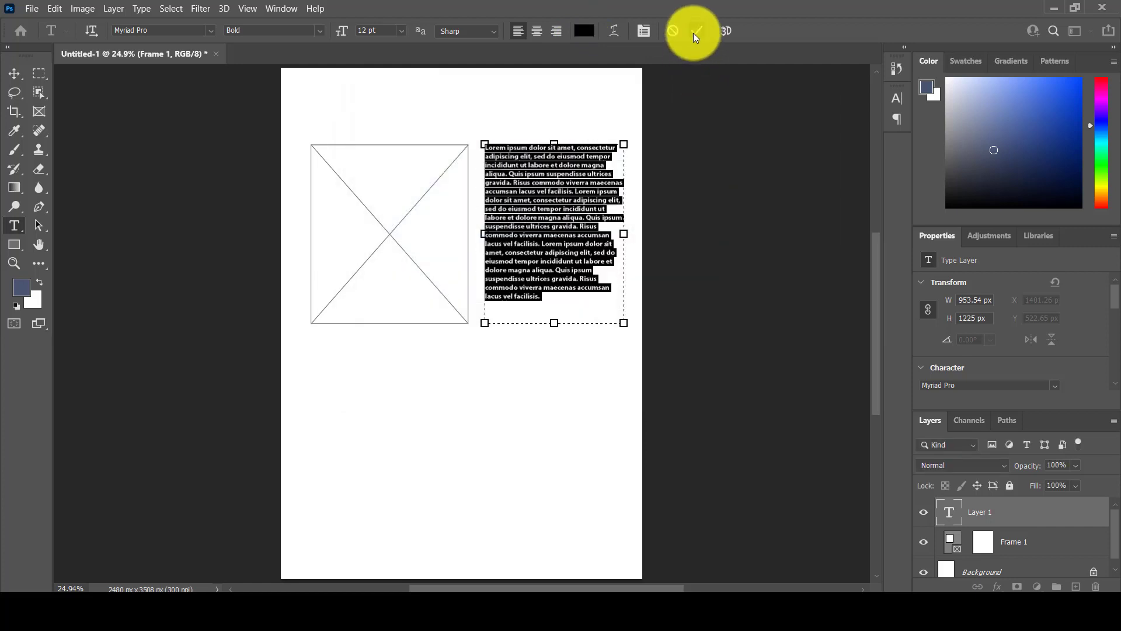
left_click(695, 31)
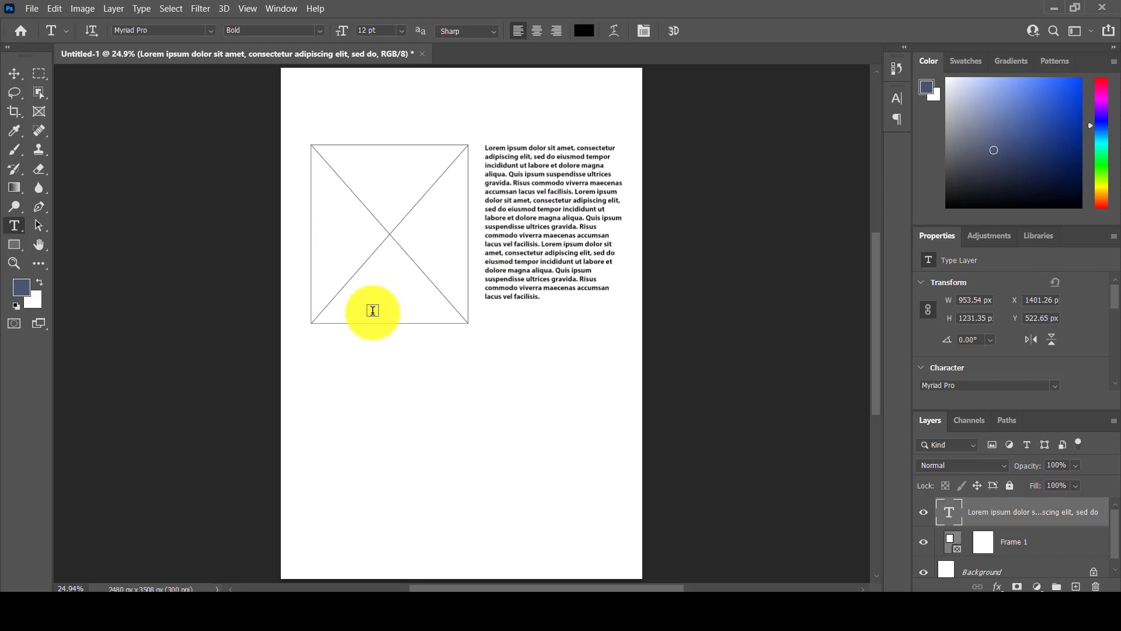
key("v")
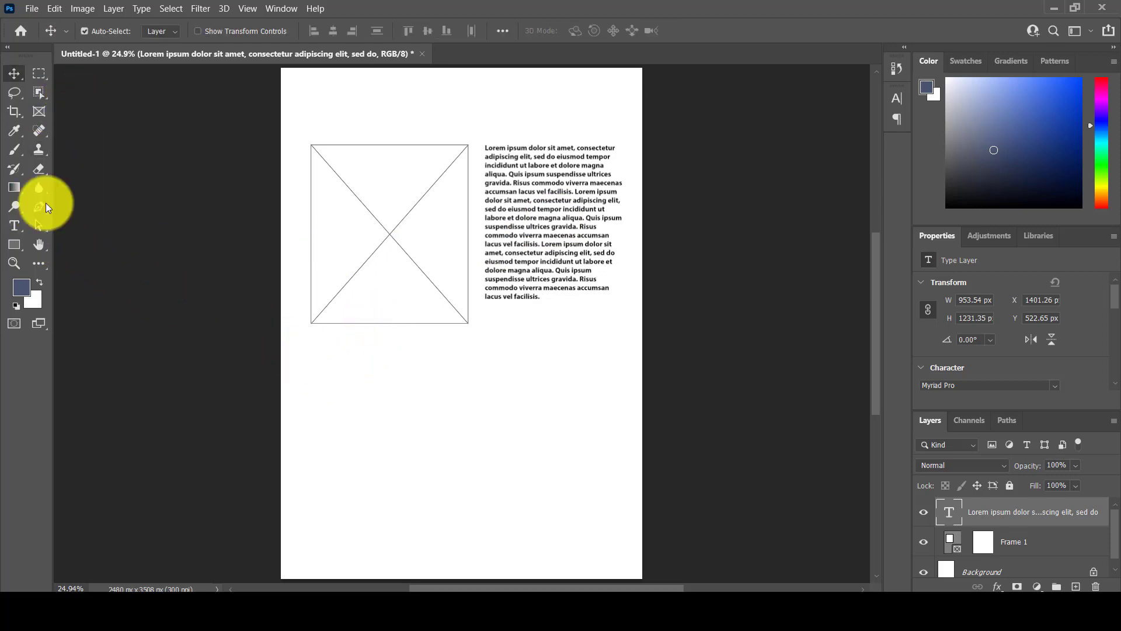
- Draw an elliptical image frame about 1045 by 1078 px in the lower-right part of the page
left_click(37, 113)
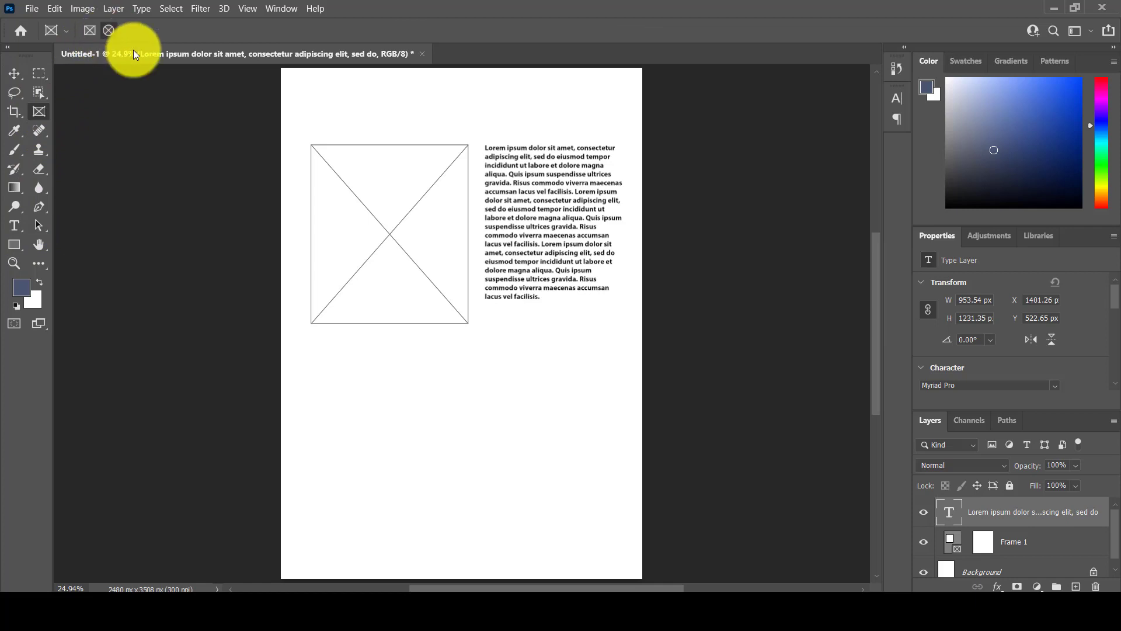
left_click_drag(468, 354, 620, 511)
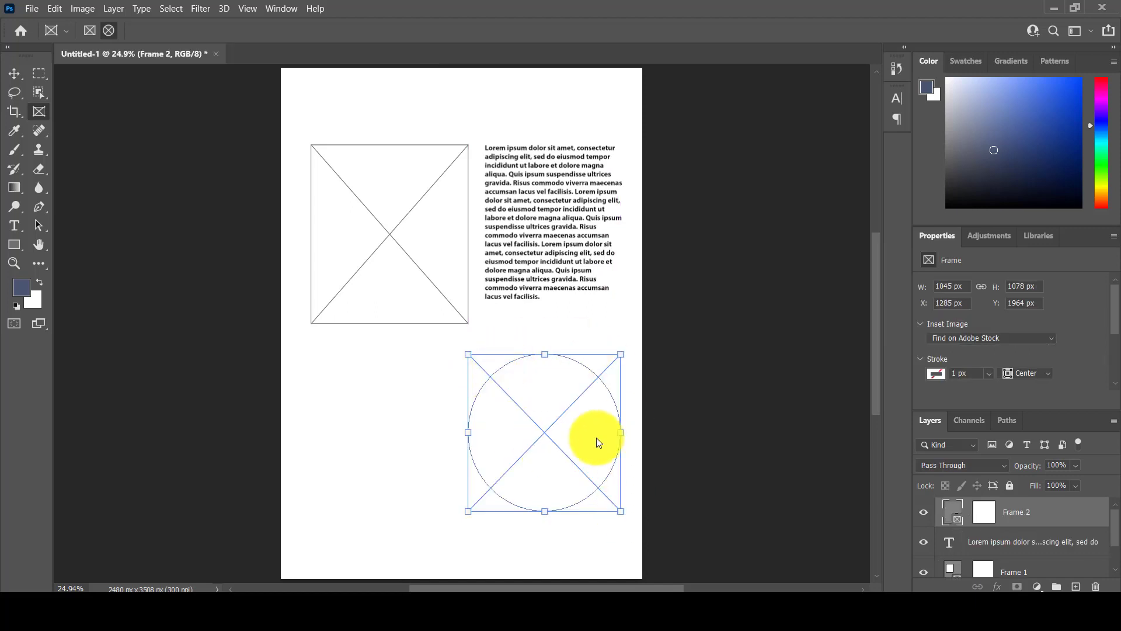
- Add a text box about 962 by 1078 px beside the elliptical frame and fill it with the repeated Lorem ipsum text
left_click(14, 225)
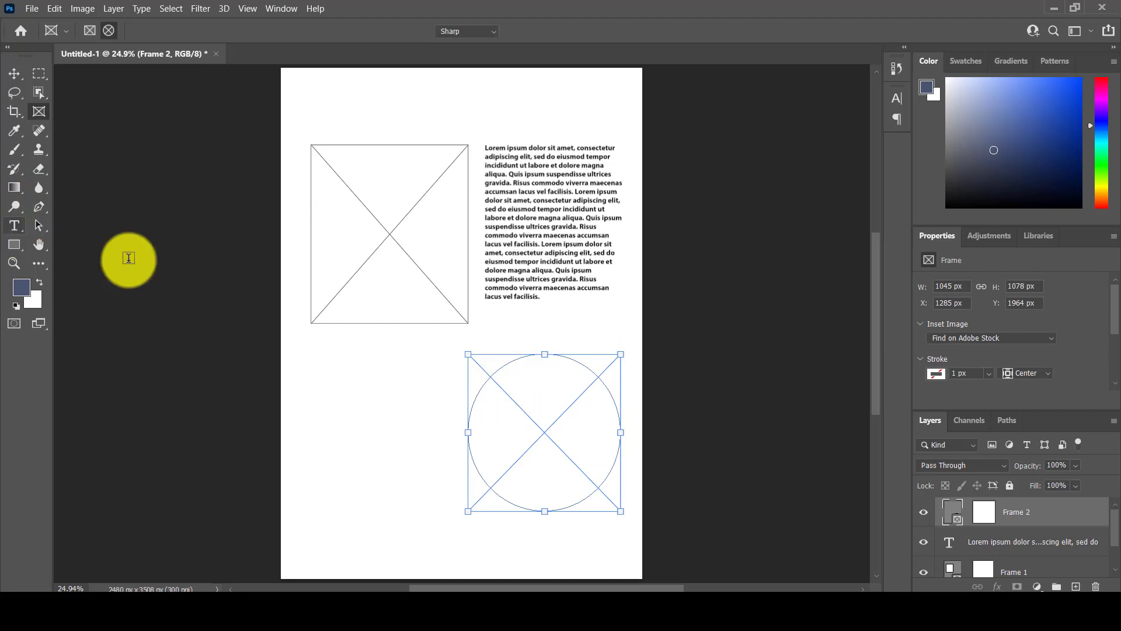
left_click_drag(311, 353, 446, 511)
key("ctrl+c")
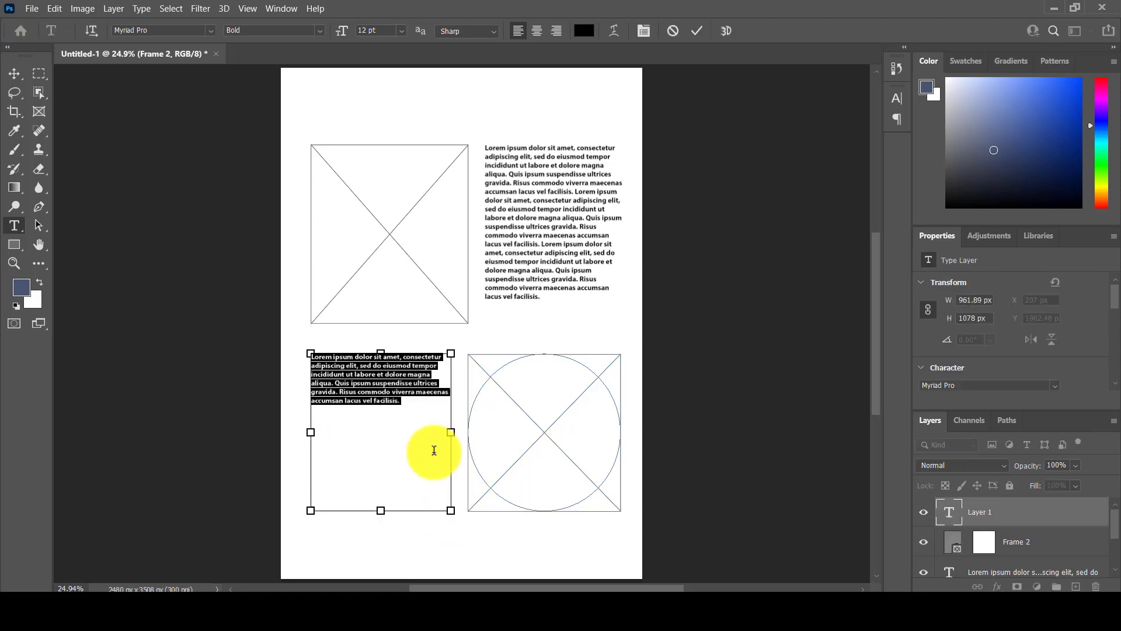
left_click(434, 451)
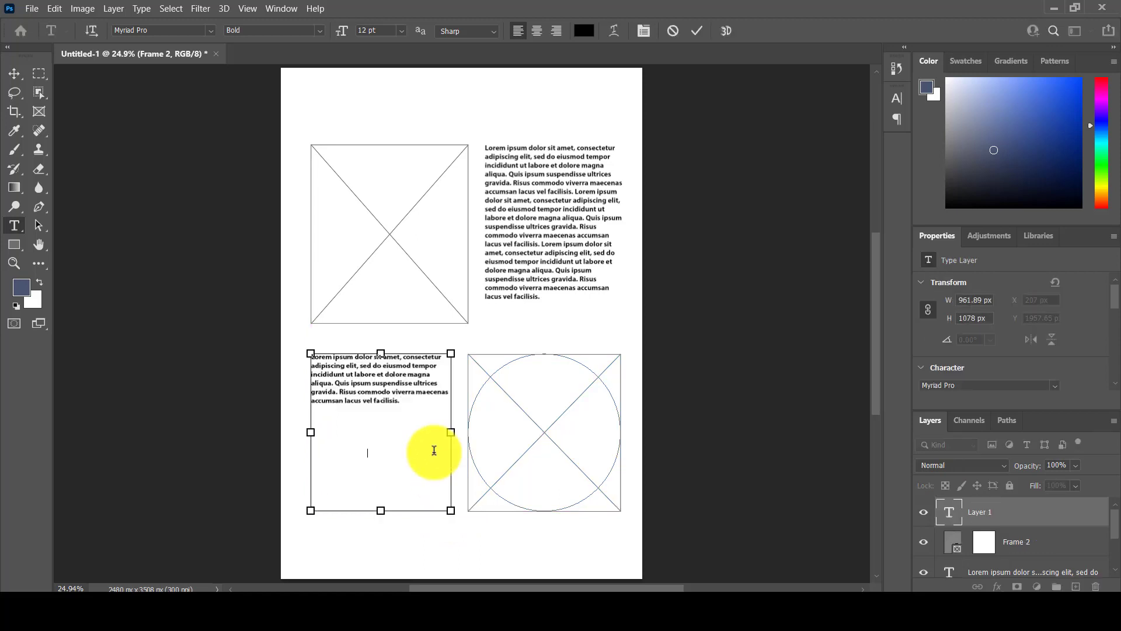
key("ctrl+v")
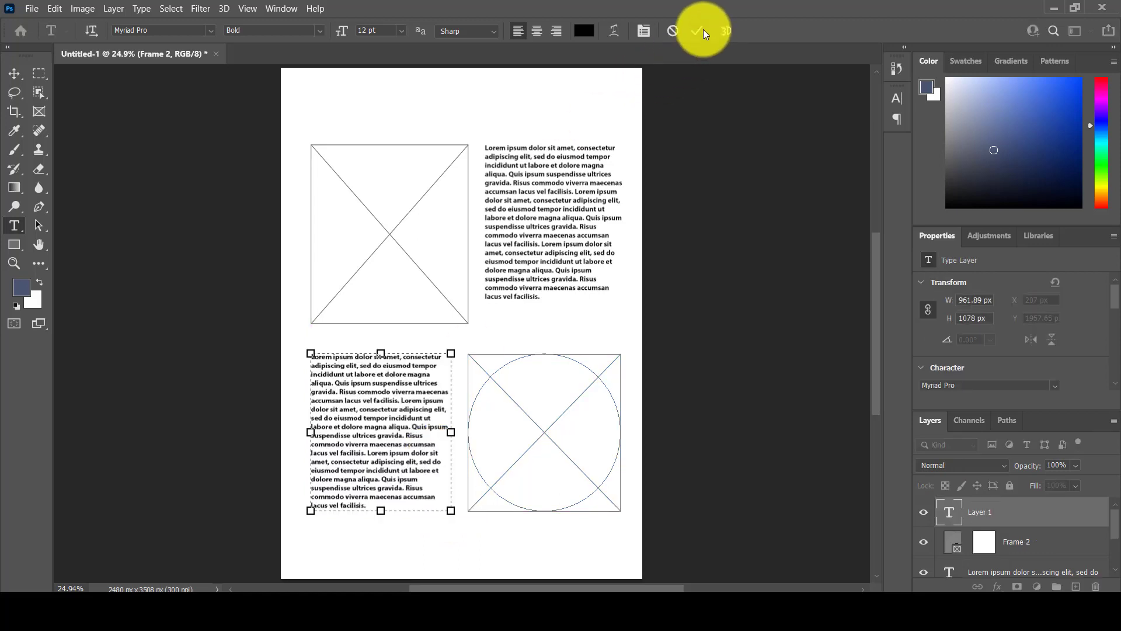
left_click(701, 30)
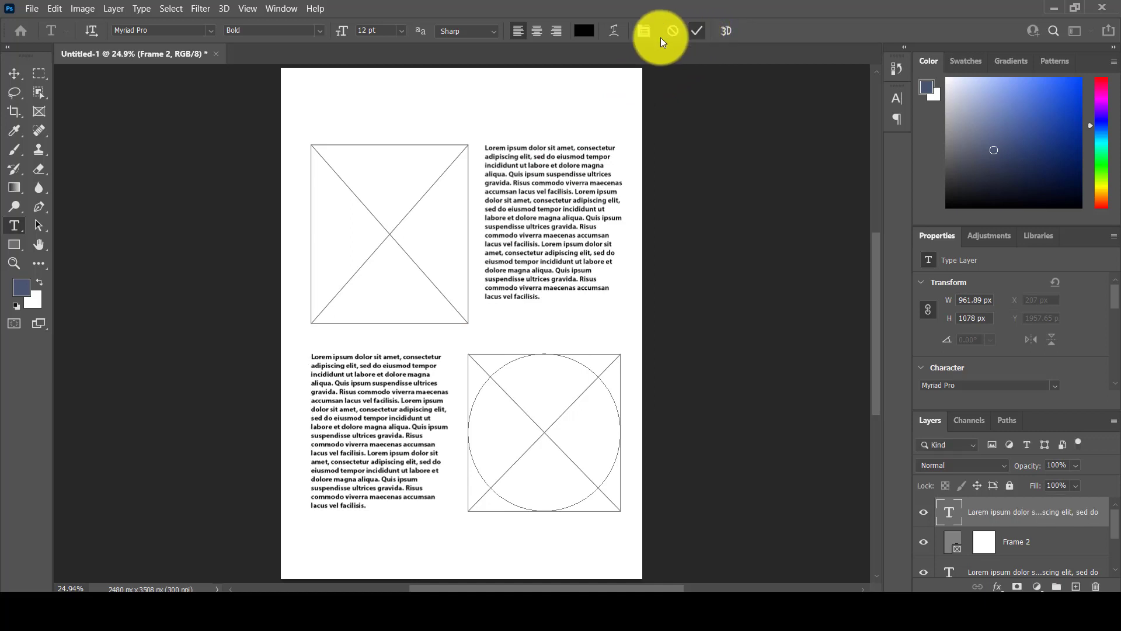
- Place the are-kids-hardwired-for-revenge image from the desktop into the rectangular frame and shift it horizontally inside the frame
left_click(14, 76)
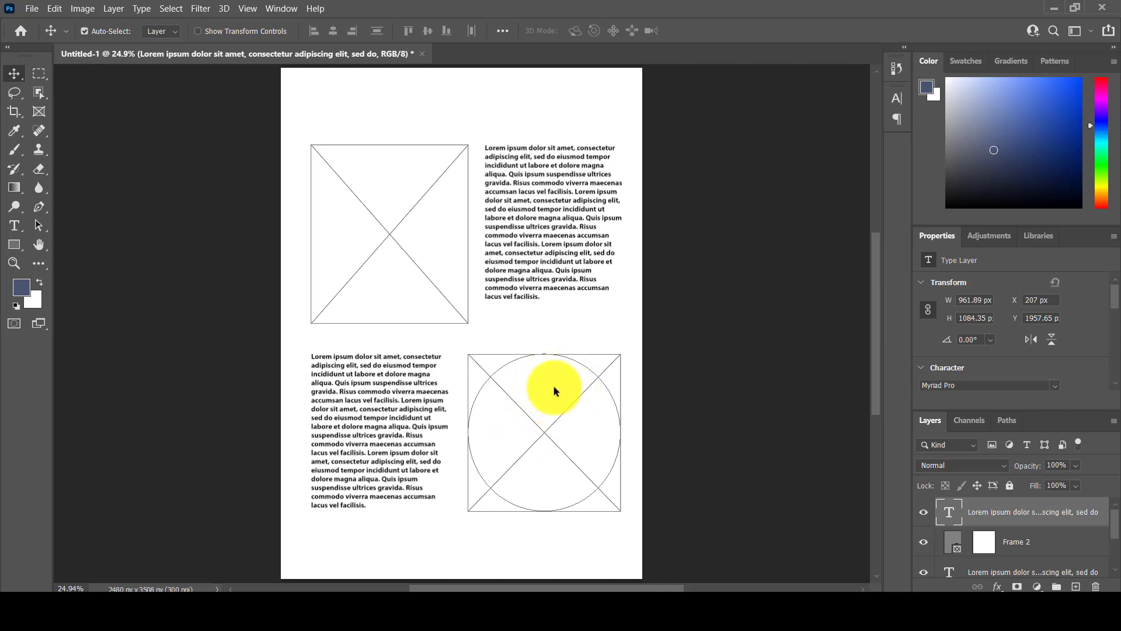
left_click(1074, 6)
left_click_drag(134, 42, 320, 478)
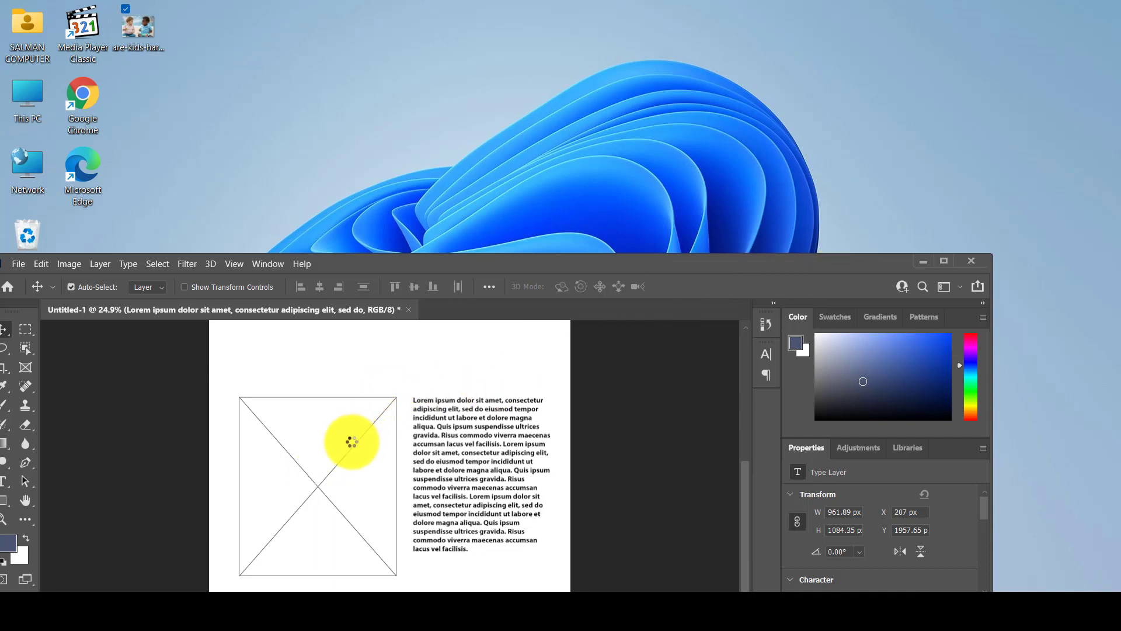
left_click(945, 260)
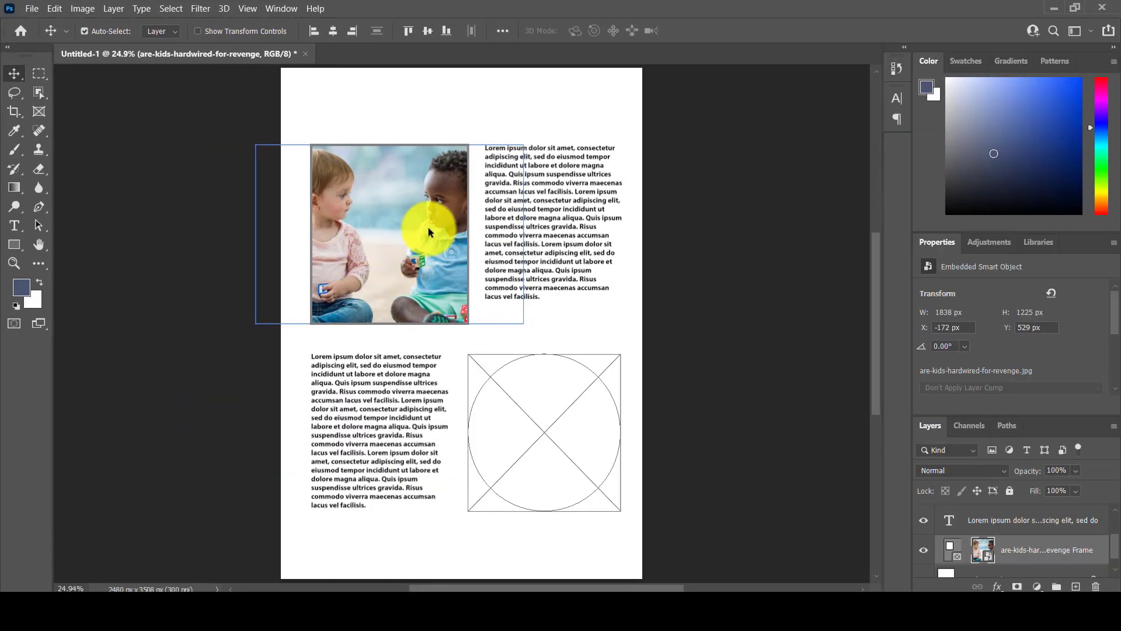
mouse_move(429, 231)
left_mouse_down()
mouse_move(404, 233)
mouse_move(430, 234)
mouse_move(416, 231)
left_mouse_up()
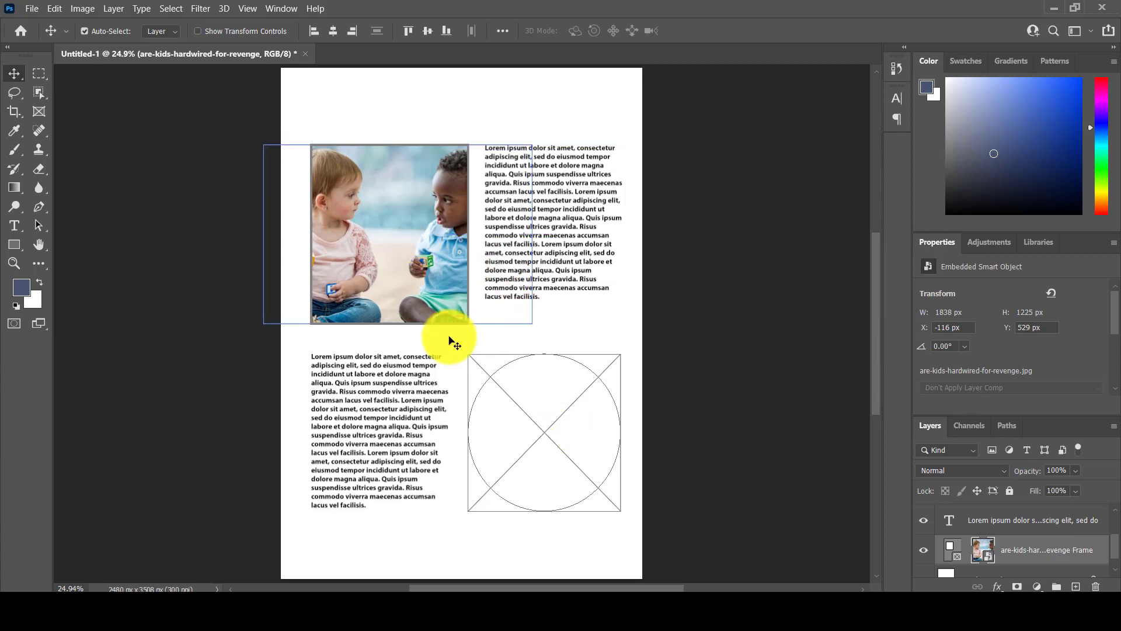
- Move the photo into the elliptical frame, scale it to 18.49% and position it so both children show inside the circle
left_click_drag(503, 307, 528, 446)
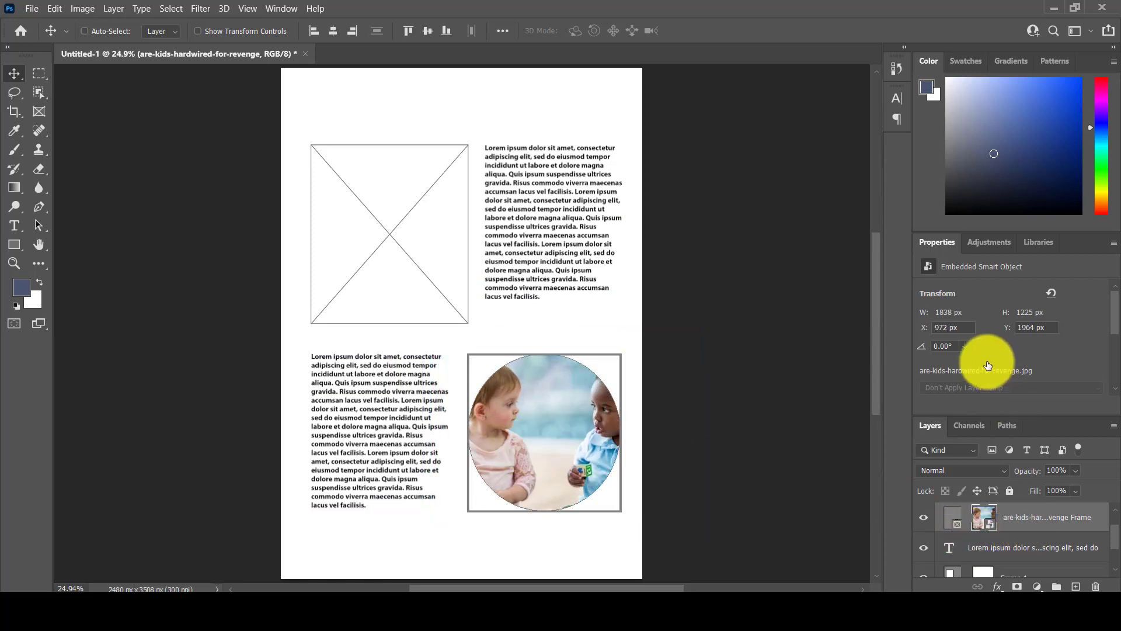
key("ctrl+t")
left_click_drag(664, 355, 621, 384)
left_click_drag(610, 455, 610, 422)
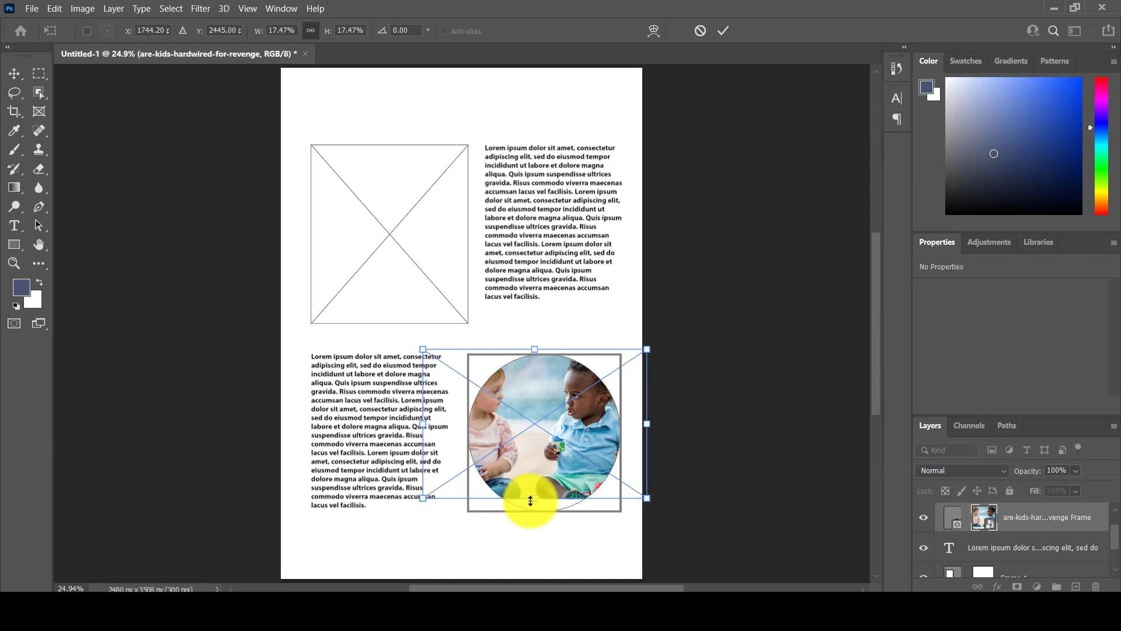
left_click_drag(533, 506, 533, 514)
left_click_drag(537, 439, 551, 439)
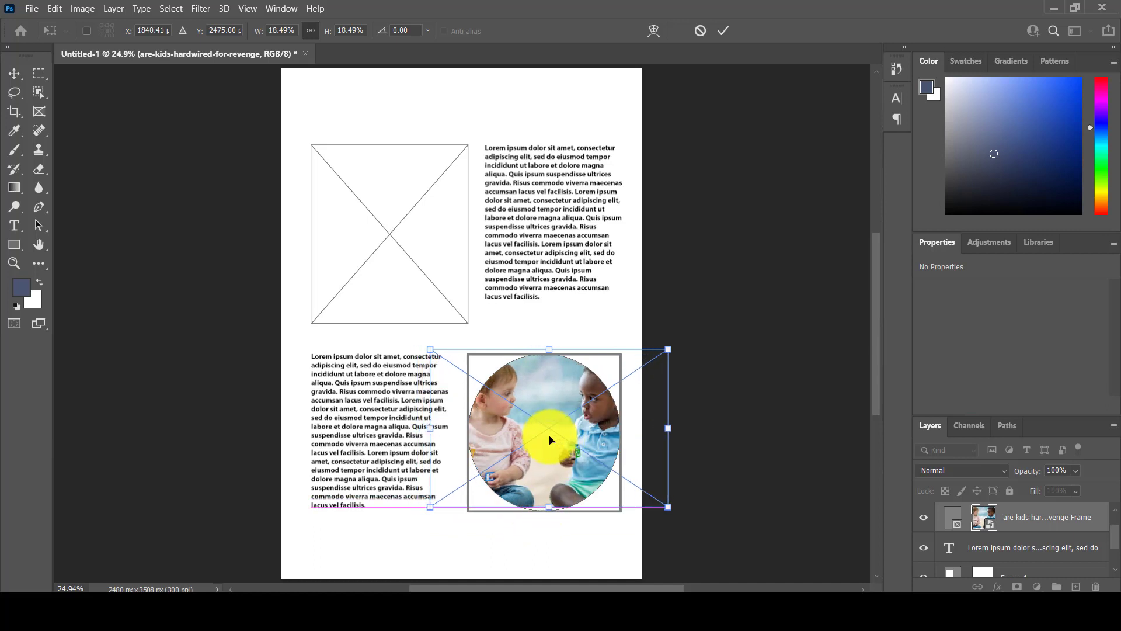
left_click(723, 31)
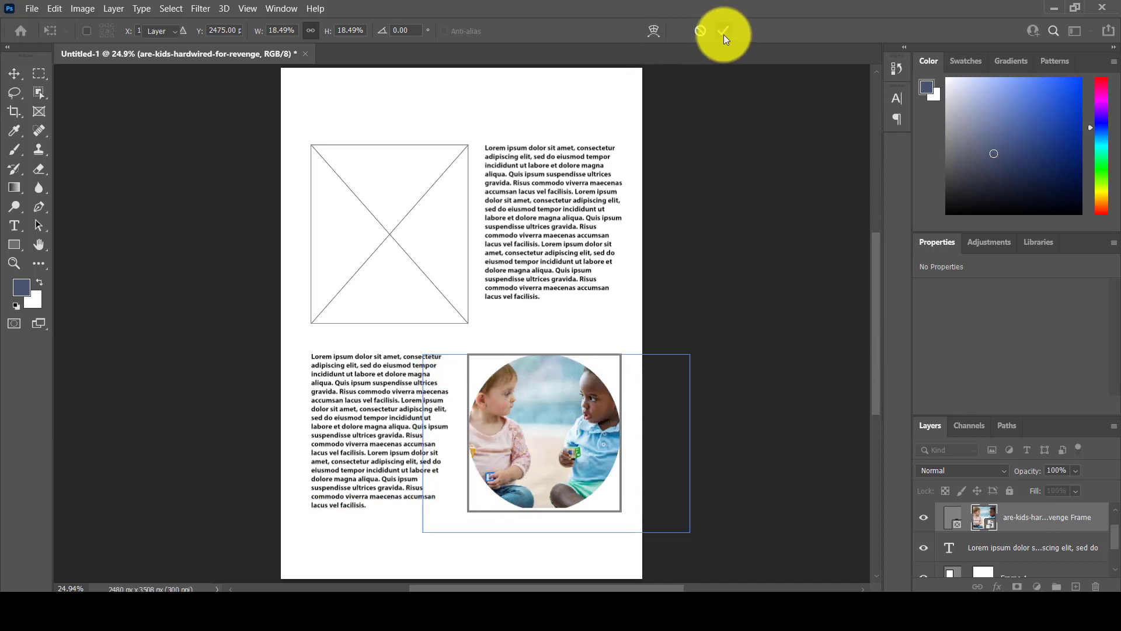
left_click(691, 326)
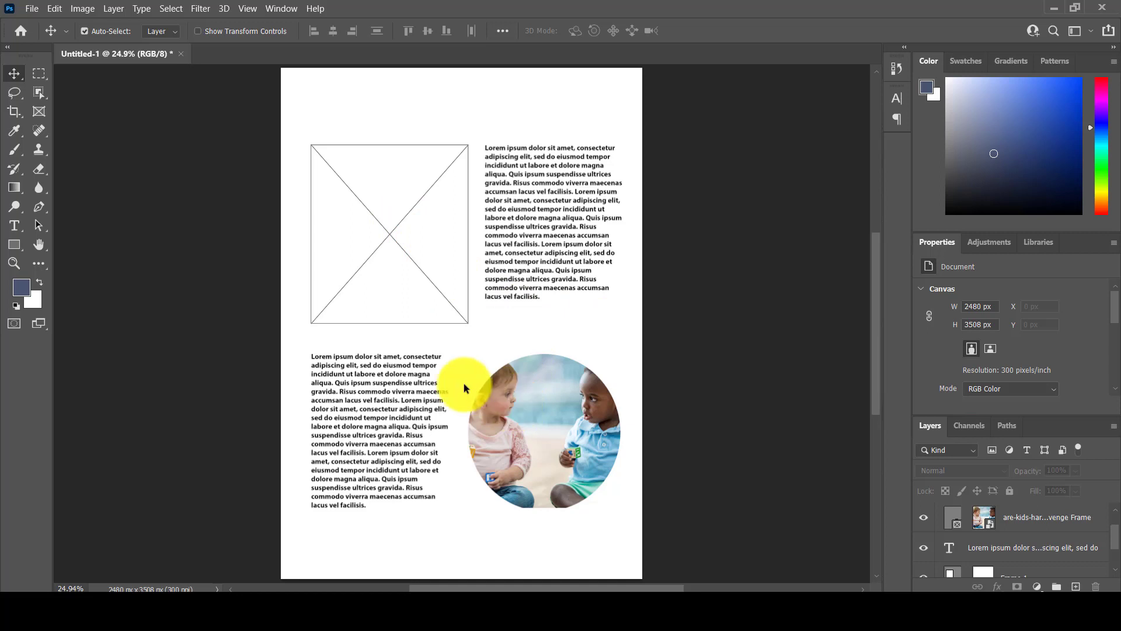
- Reset the colours to default and use the Eyedropper to sample the photo's green toy, pale sleeve and light blue background as foreground colour
left_click(39, 112)
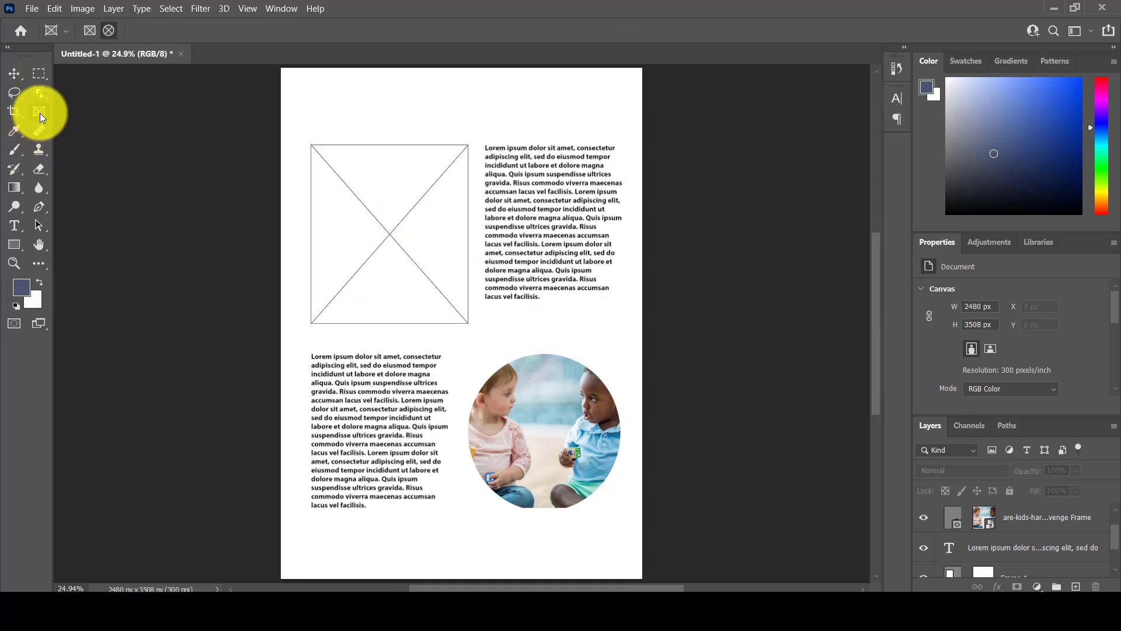
left_click(18, 133)
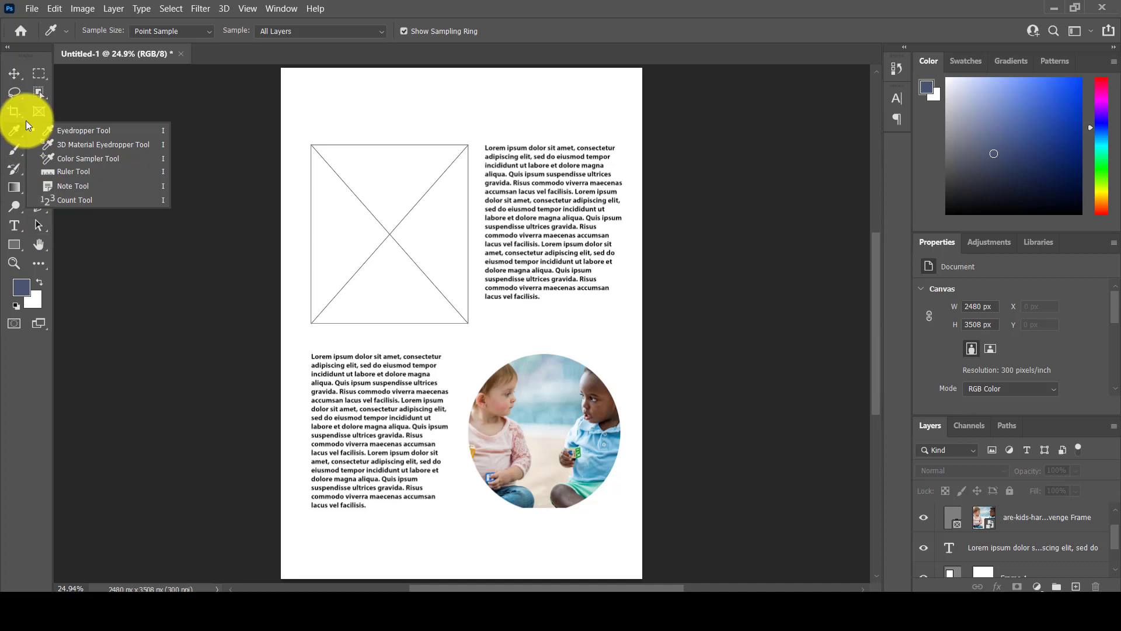
left_click(134, 139)
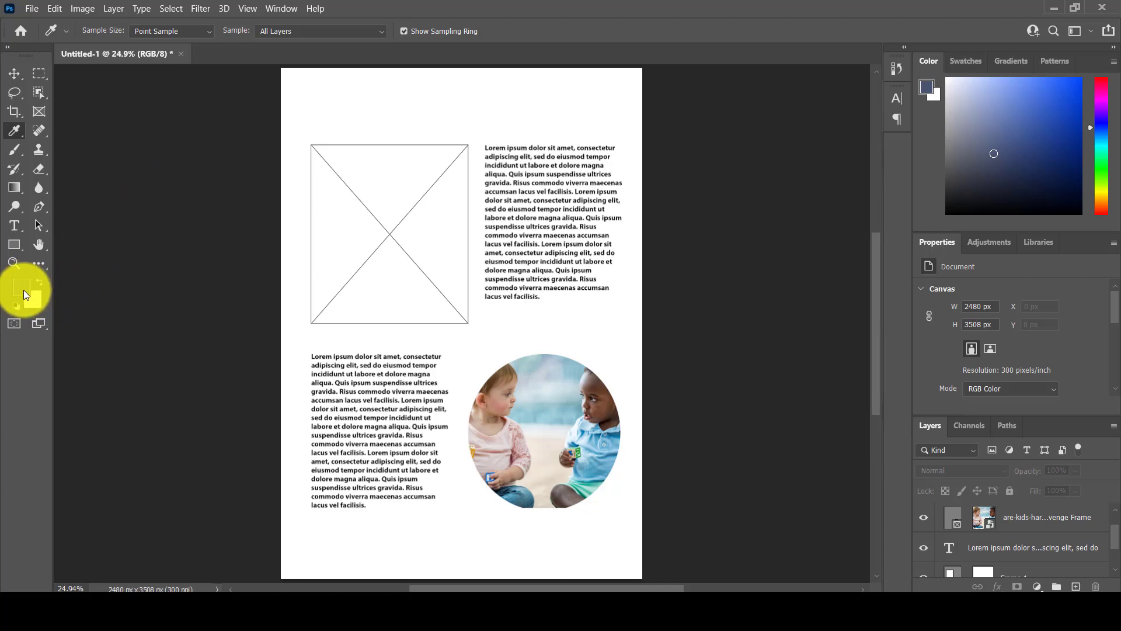
left_click(16, 304)
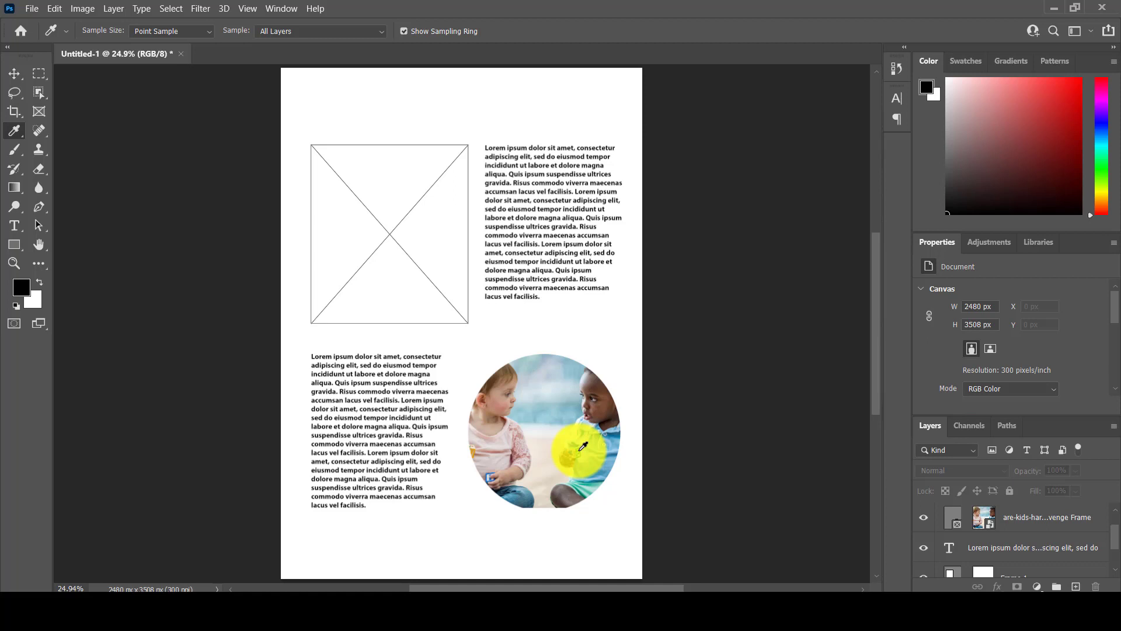
left_click(583, 446)
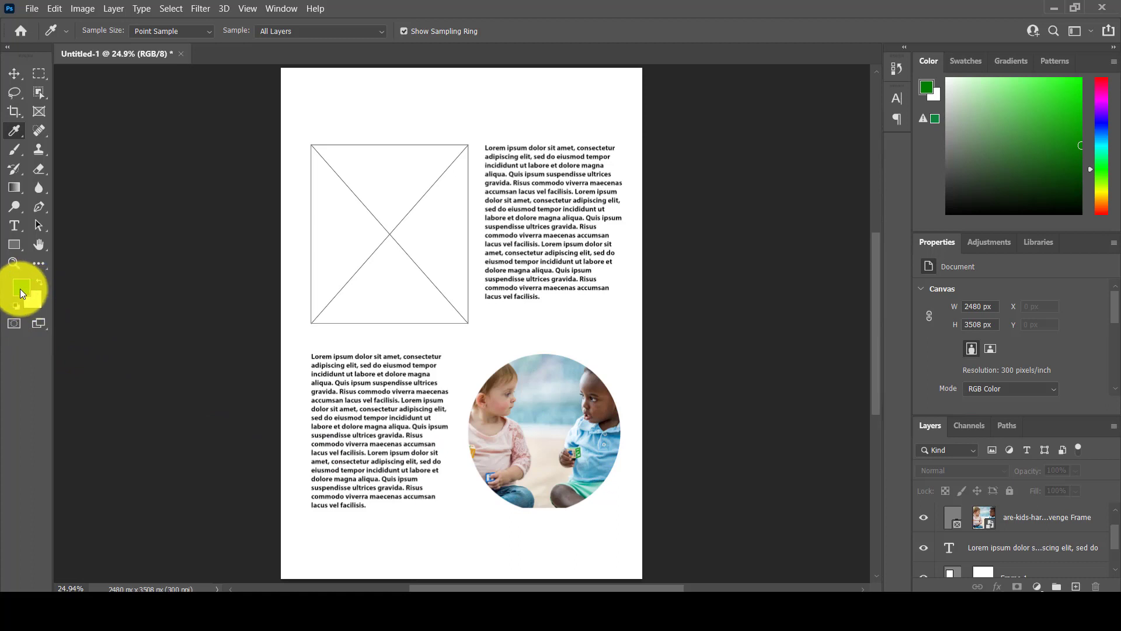
left_click(507, 441)
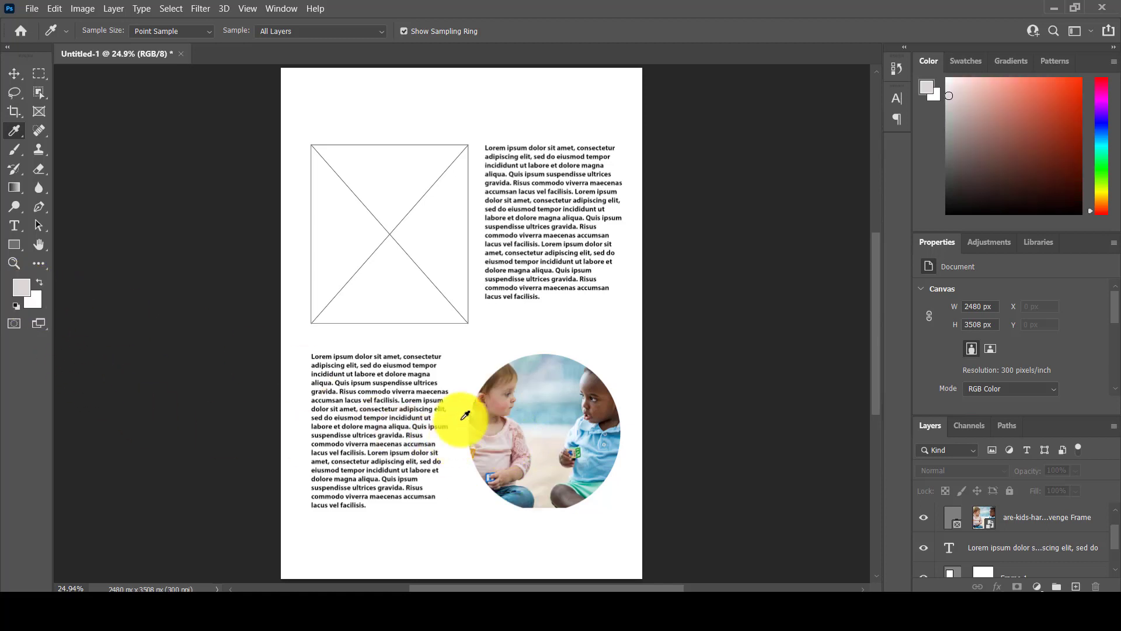
left_click(557, 396)
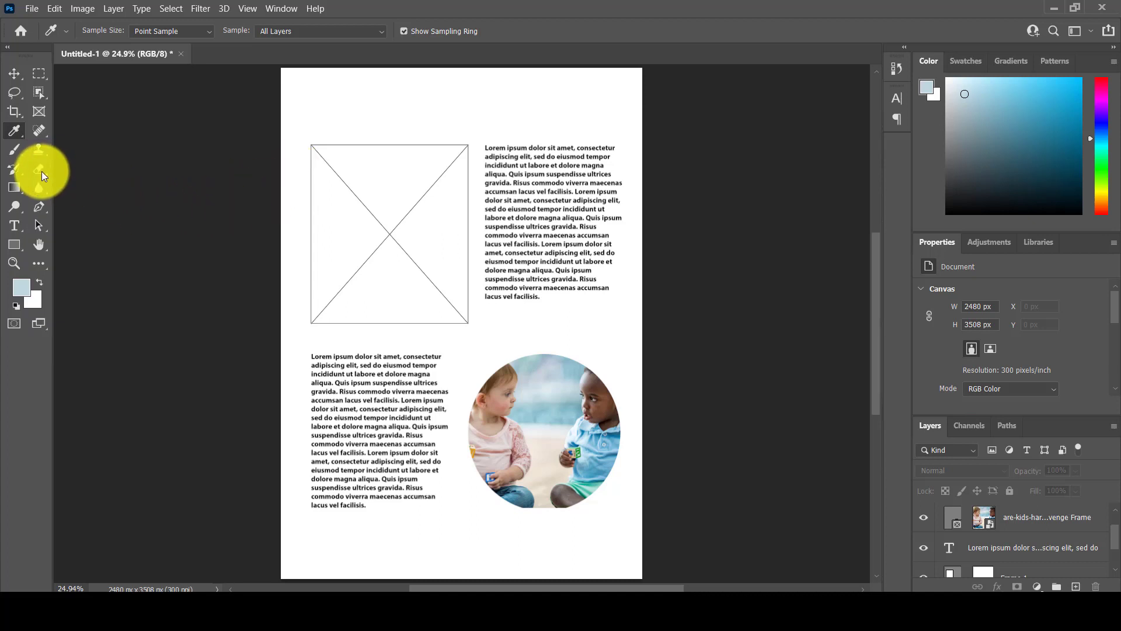
left_click(42, 214)
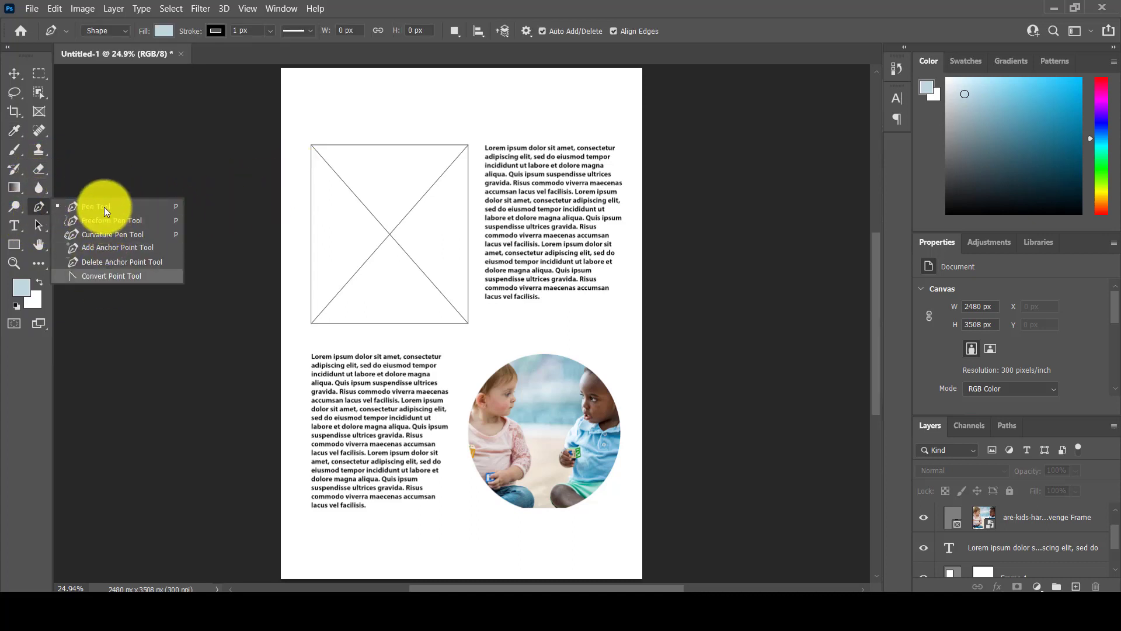
left_click(14, 73)
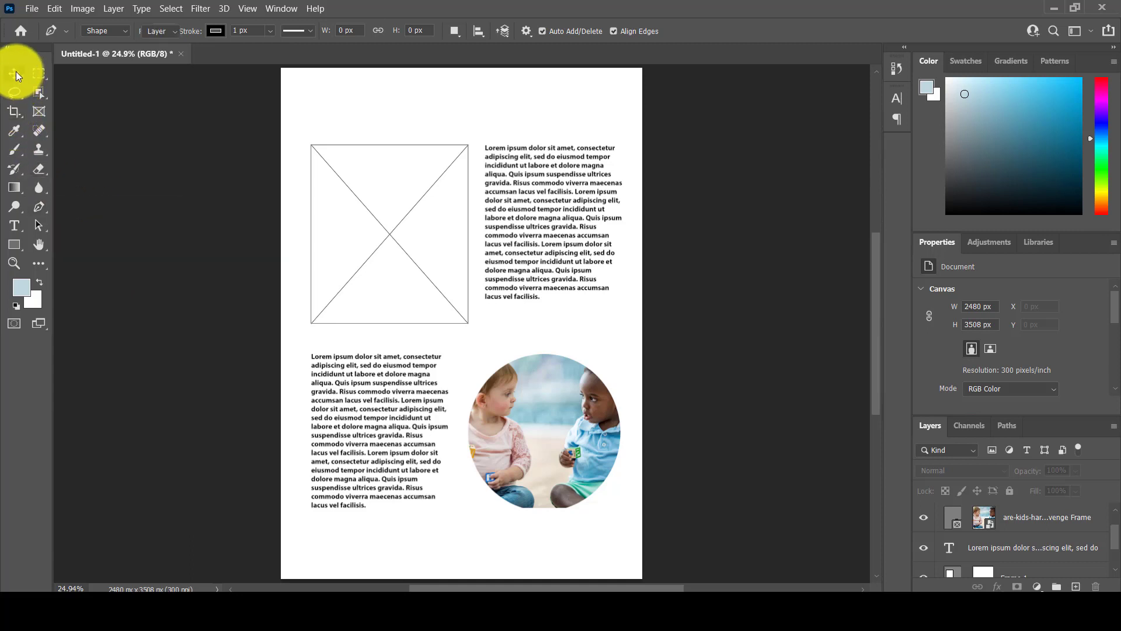